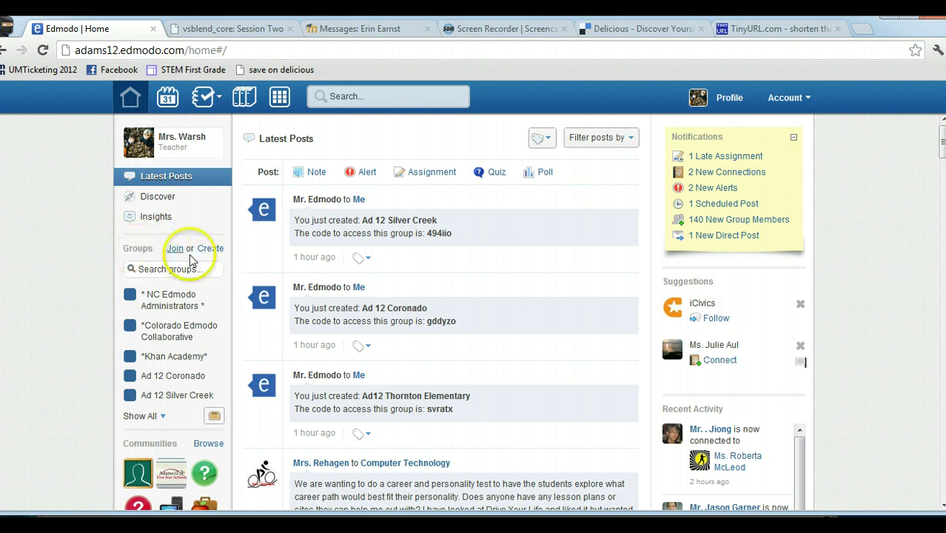
click(172, 270)
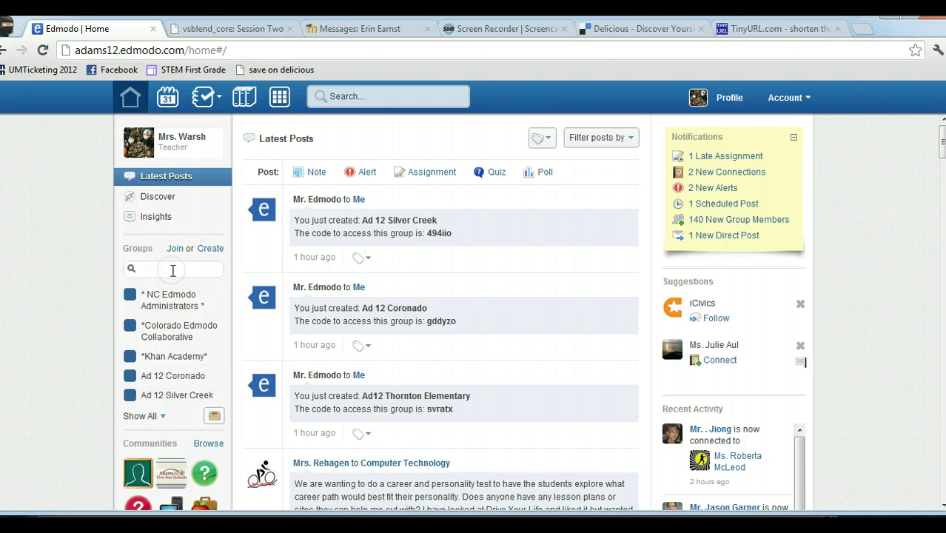
text(teacher)
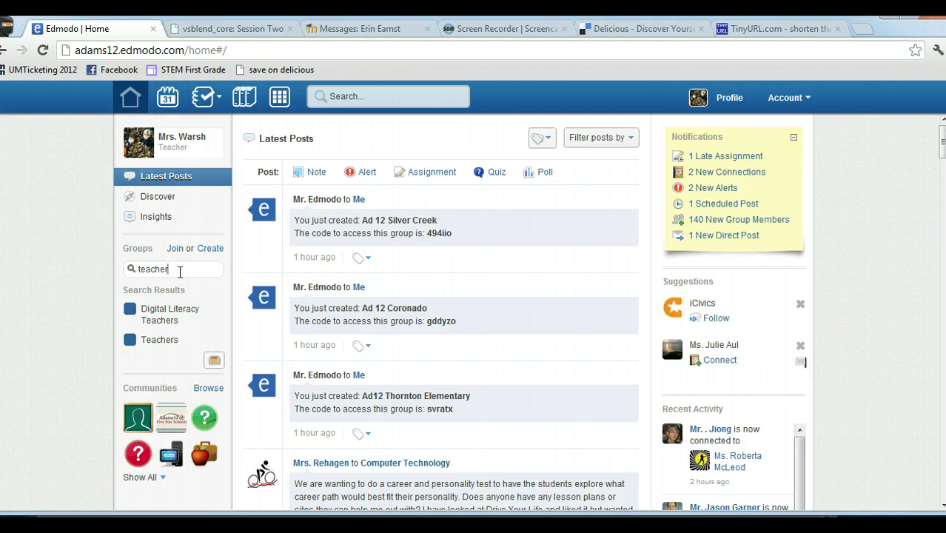
drag(180, 272, 126, 267)
key(BackSpace)
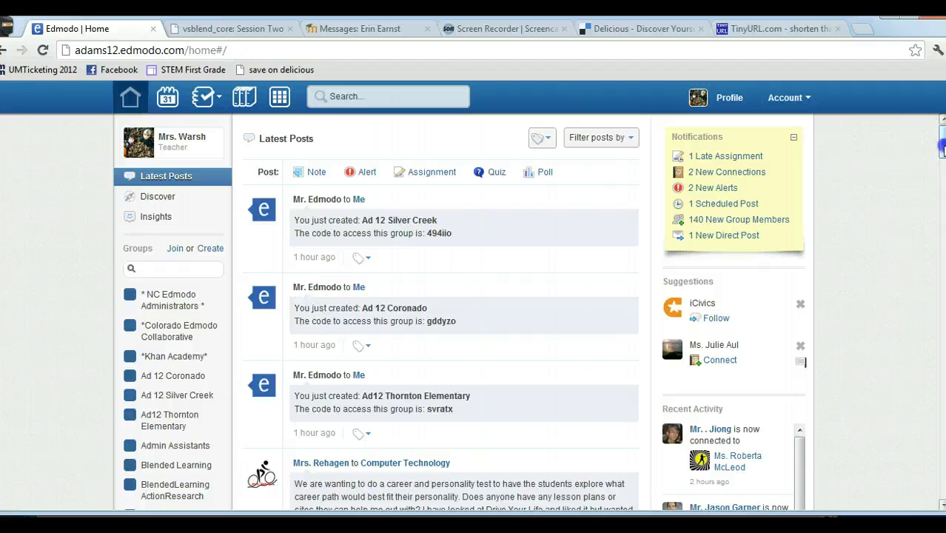
drag(942, 148, 931, 130)
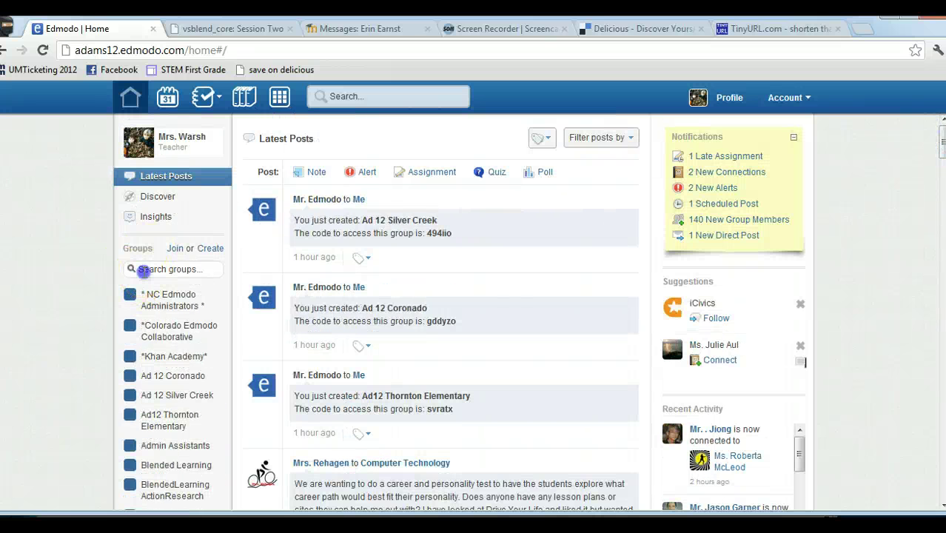
Search the groups for "teacher" and open the Teachers group
click(144, 271)
text(teacher)
click(189, 271)
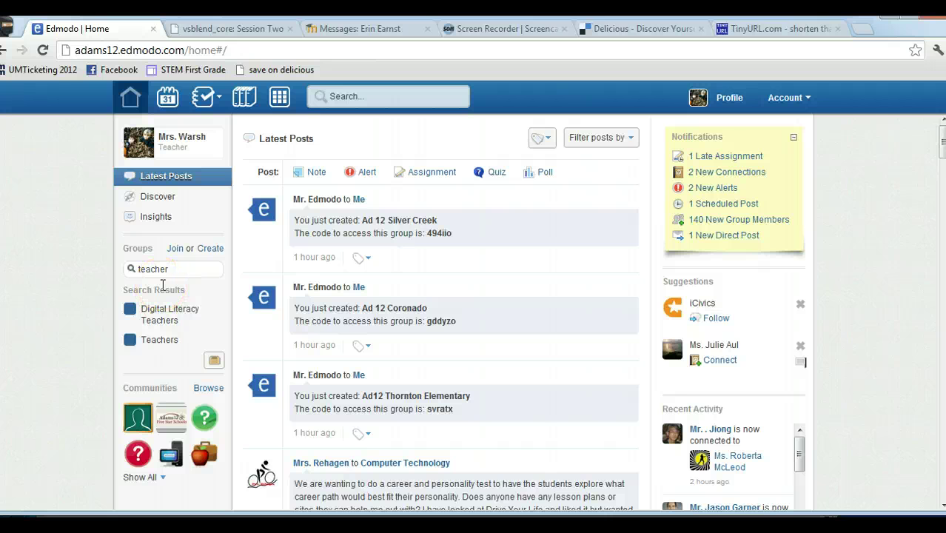
click(160, 340)
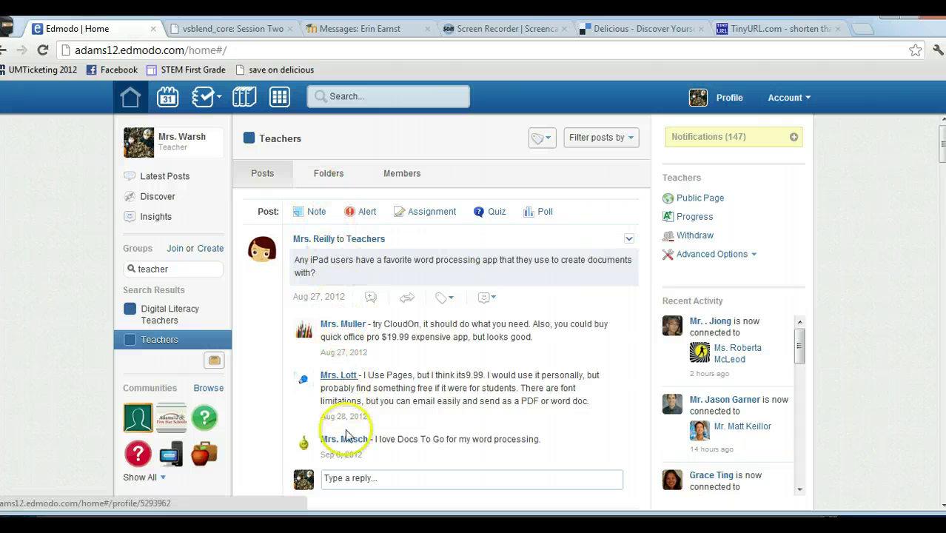
Look through the Teachers group's folders and member list, and check the dialog for joining a group by code
click(337, 174)
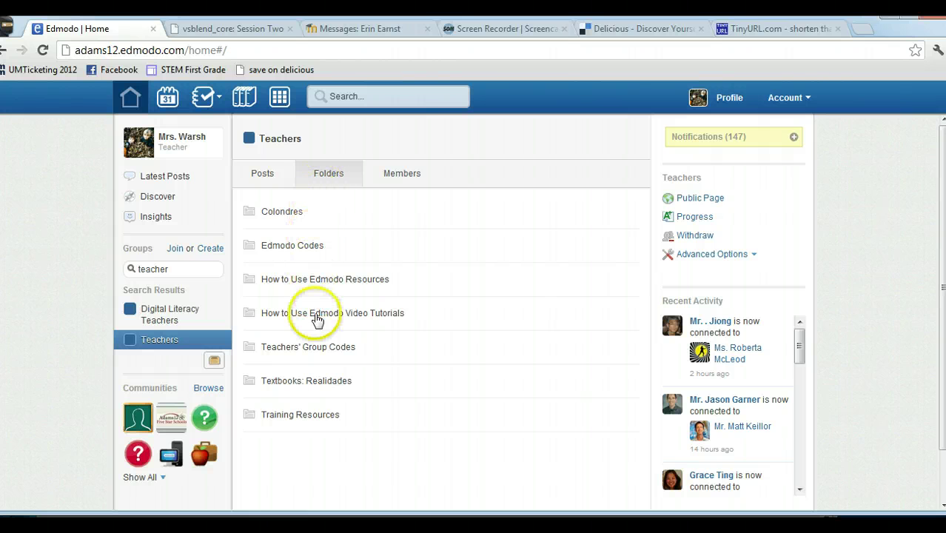
click(402, 175)
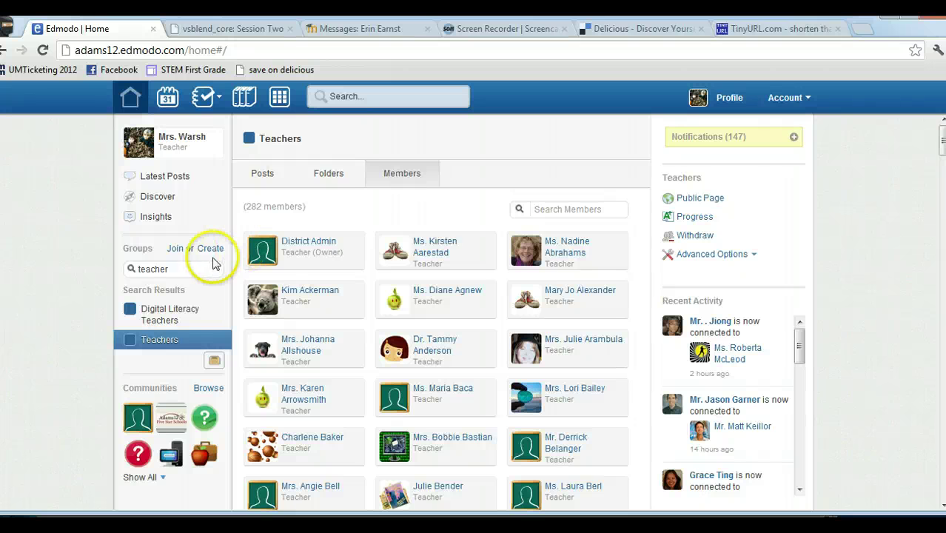
click(175, 252)
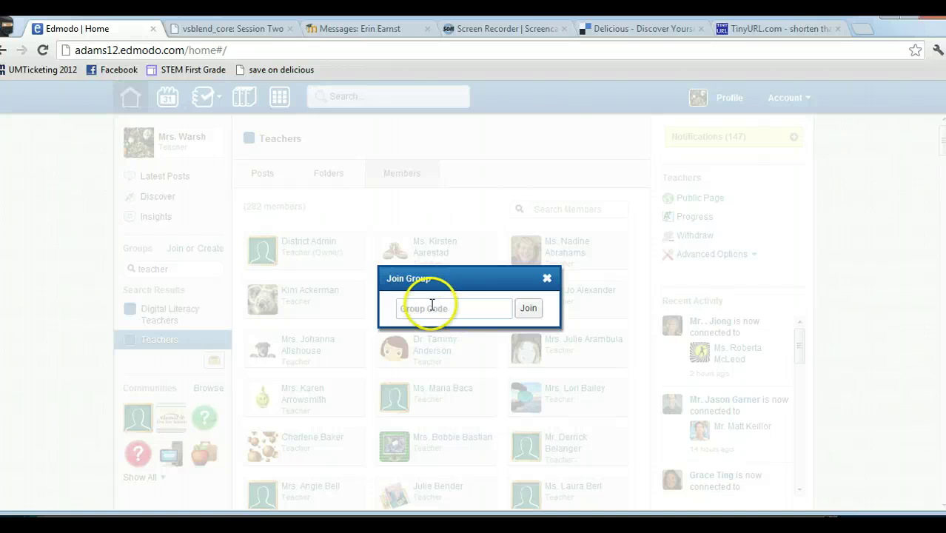
click(547, 280)
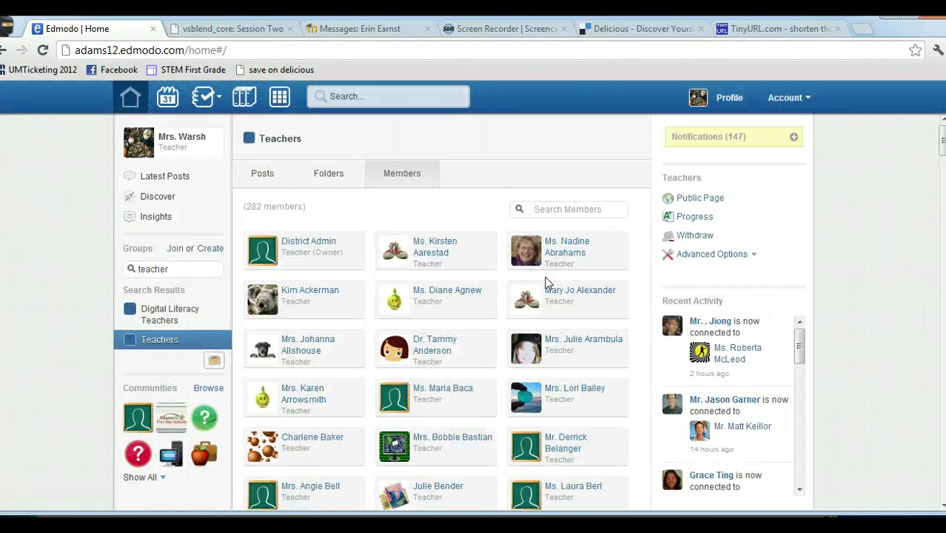
Start creating a new group and name it with the teacher's first name followed by "Practice Group"
click(210, 249)
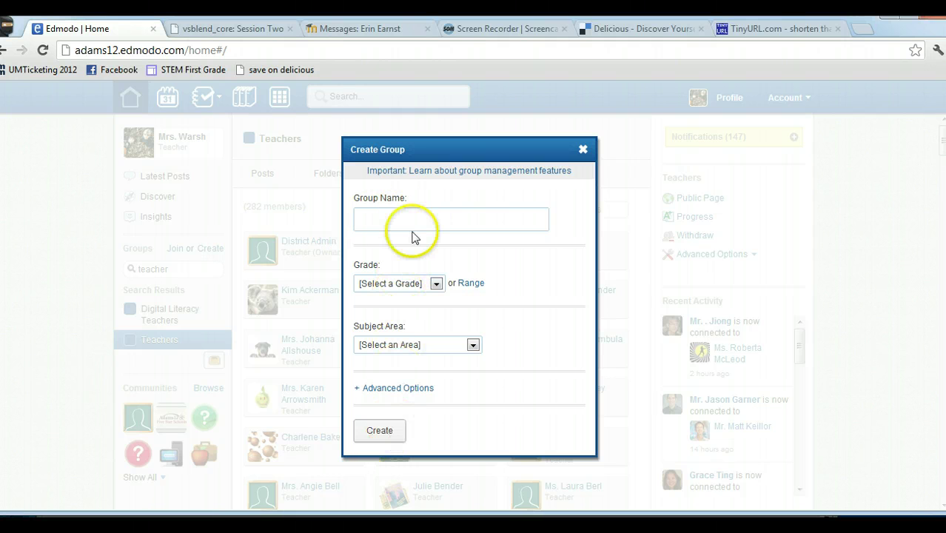
click(392, 216)
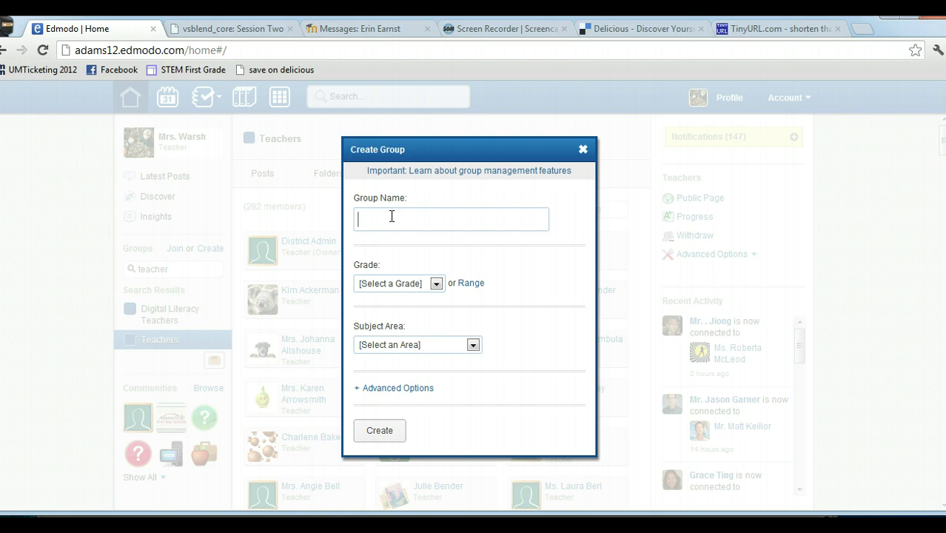
text(Joelle Practice Group)
click(395, 216)
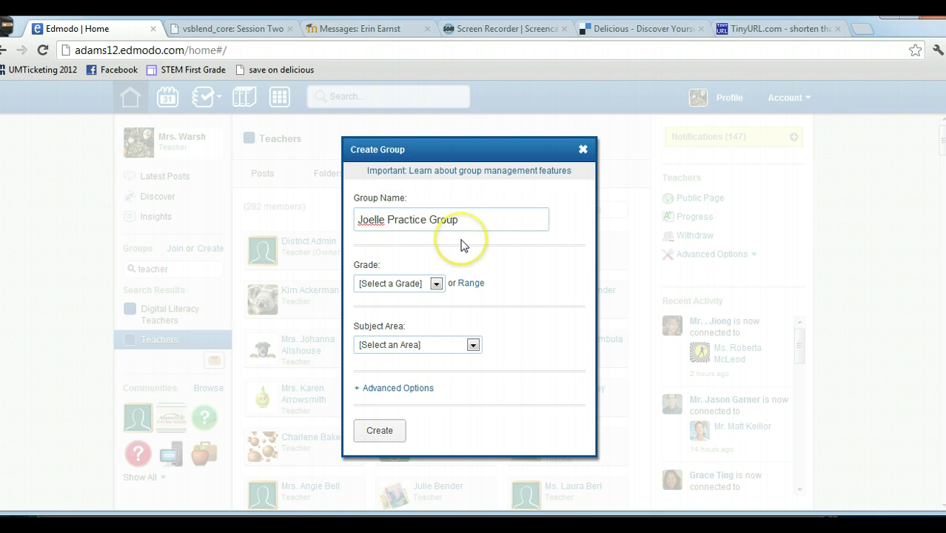
Try a grade range from prekindergarten to 5th for the new group, and return to picking a single grade
click(436, 284)
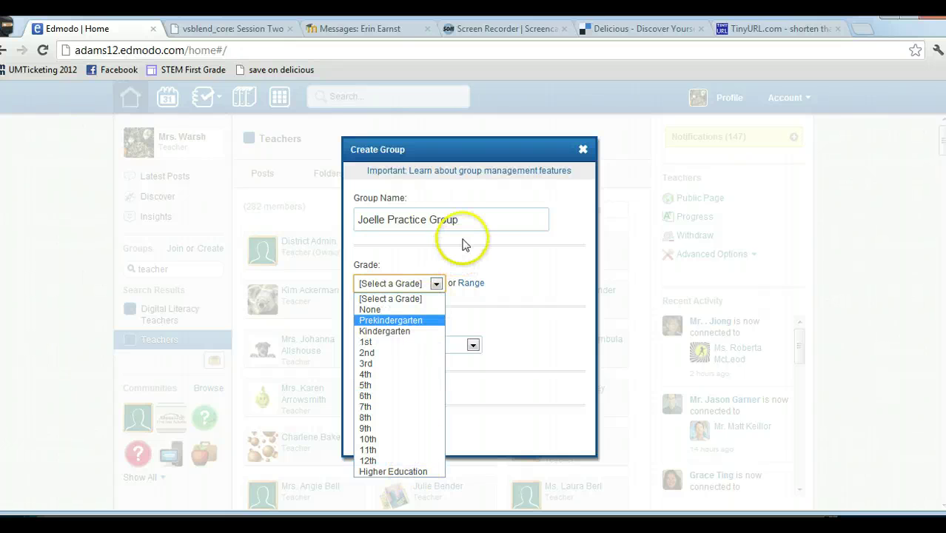
click(496, 276)
click(471, 285)
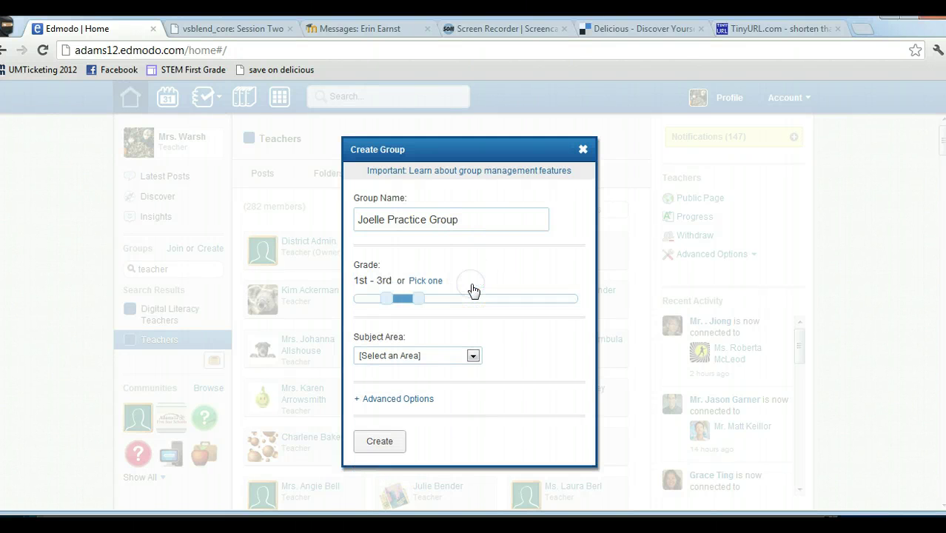
drag(465, 292, 446, 300)
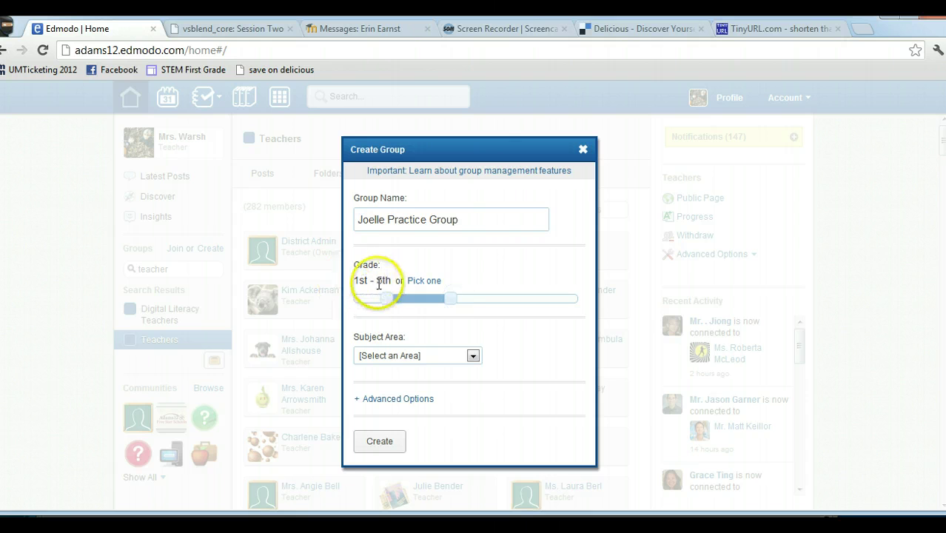
drag(379, 302, 374, 298)
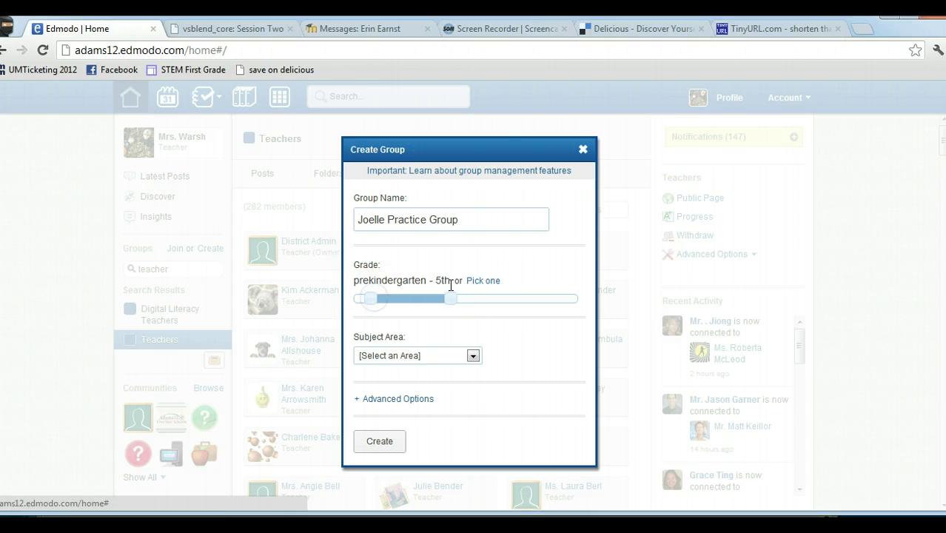
click(482, 283)
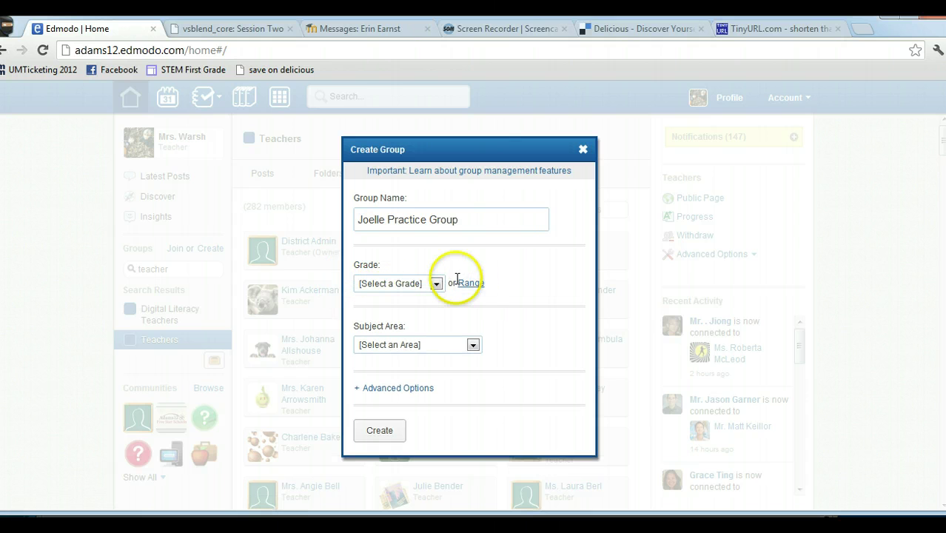
Set the new group's grade to None and its subject area to Professional Development with the subject Edmodo Training
click(435, 286)
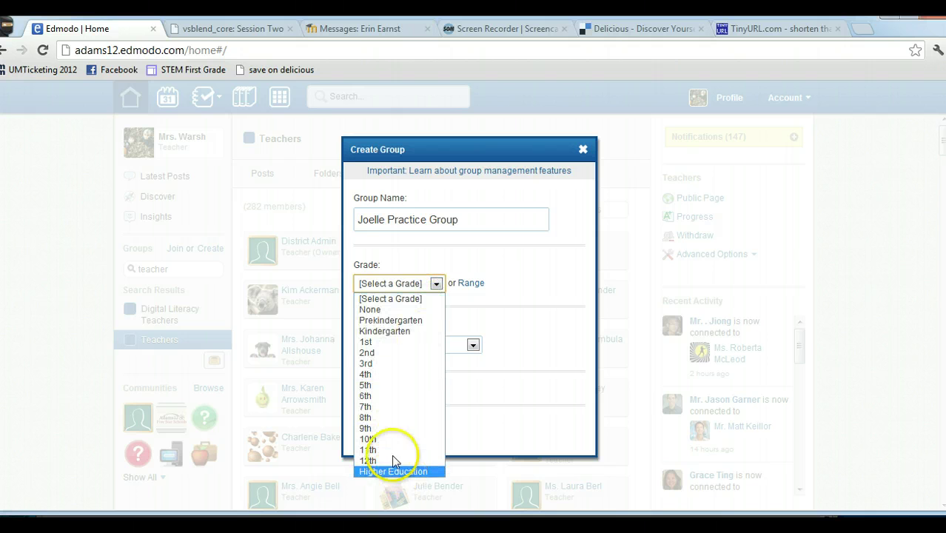
click(376, 310)
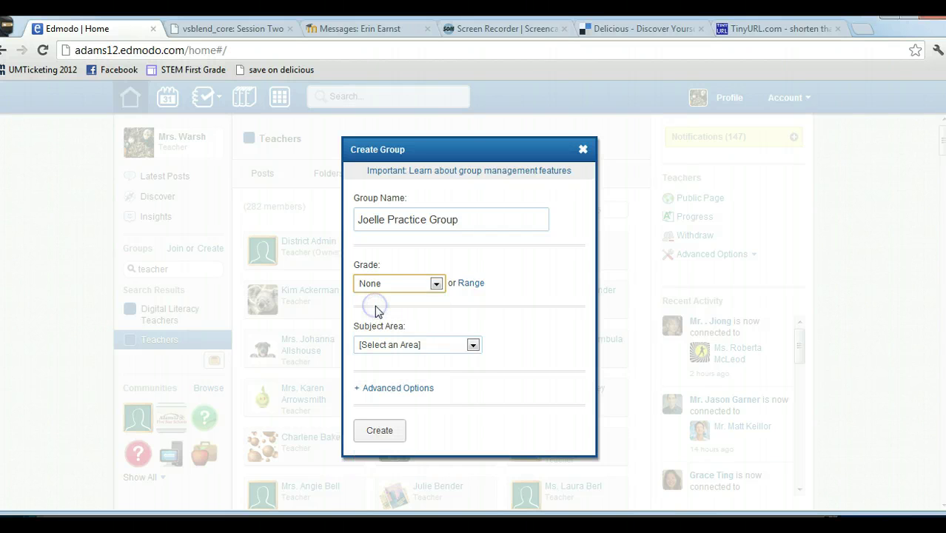
click(473, 346)
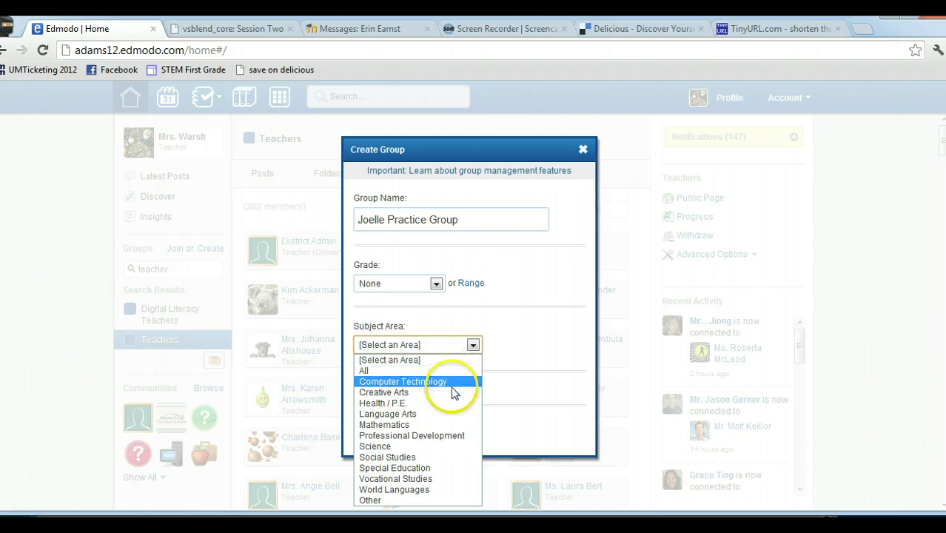
click(430, 500)
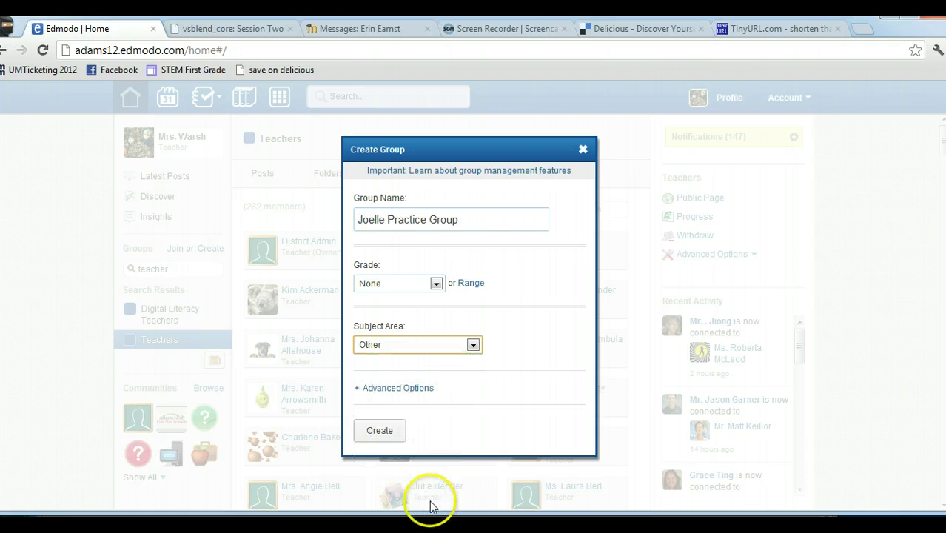
click(475, 345)
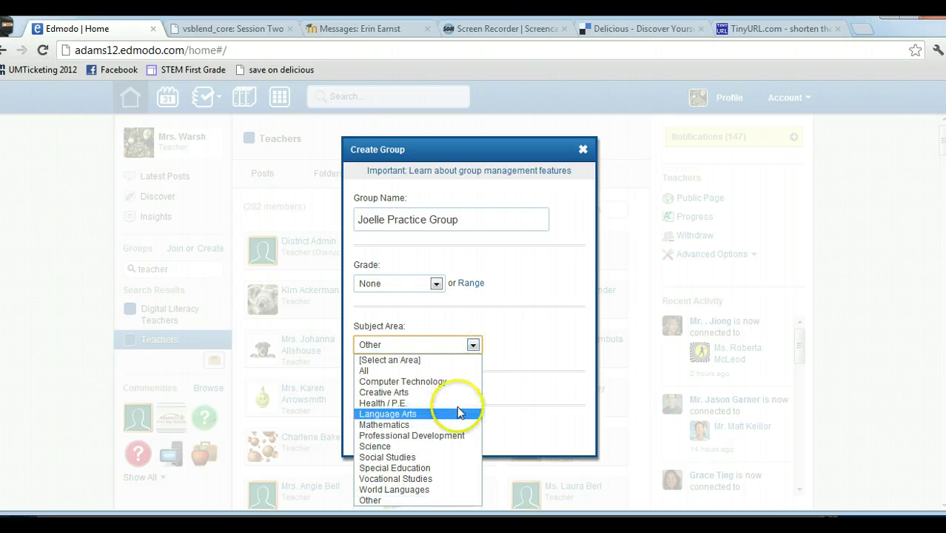
click(458, 436)
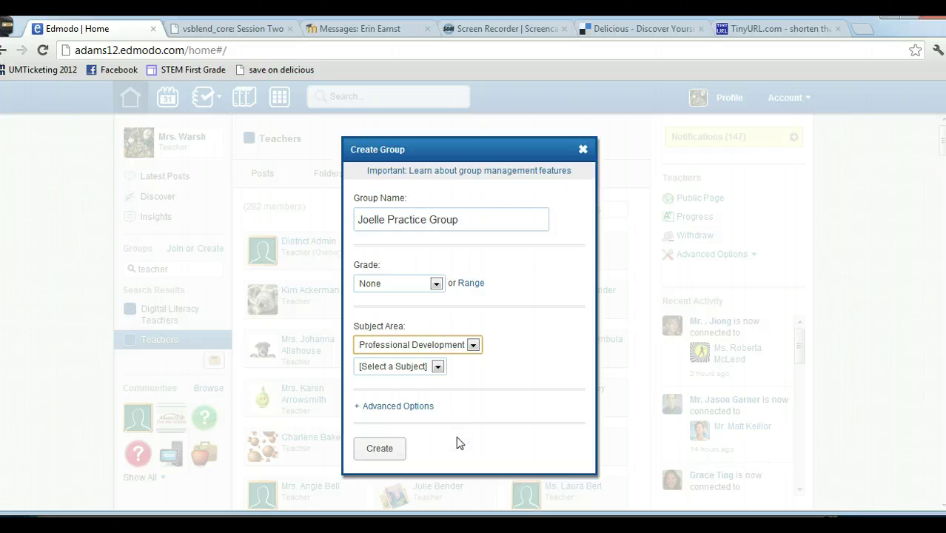
click(438, 367)
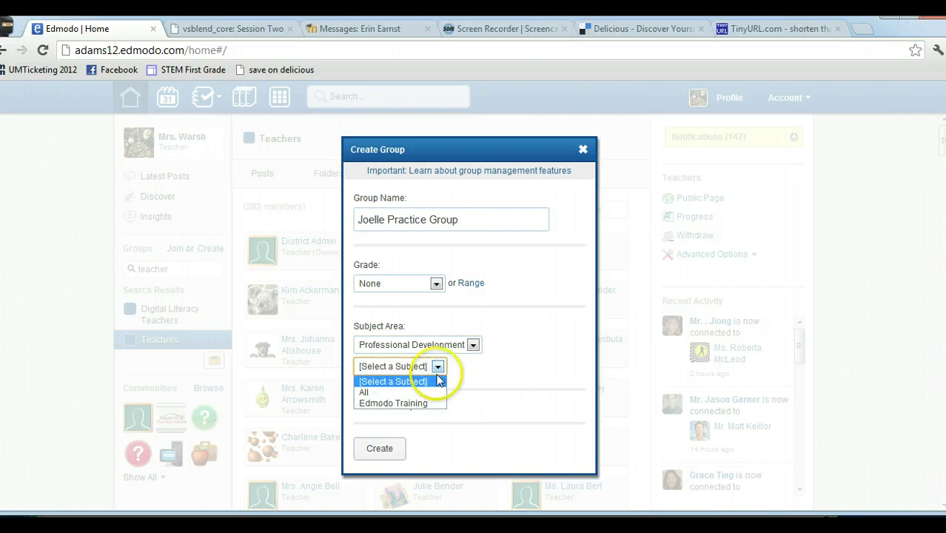
click(428, 406)
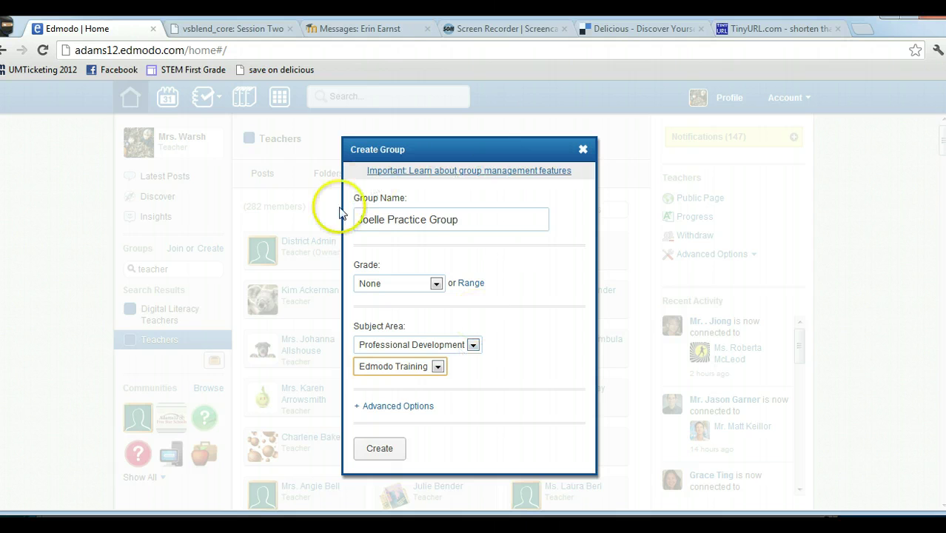
Review the advanced options, keep moderation of posts and replies off, create the group and dismiss the confirmation
click(401, 407)
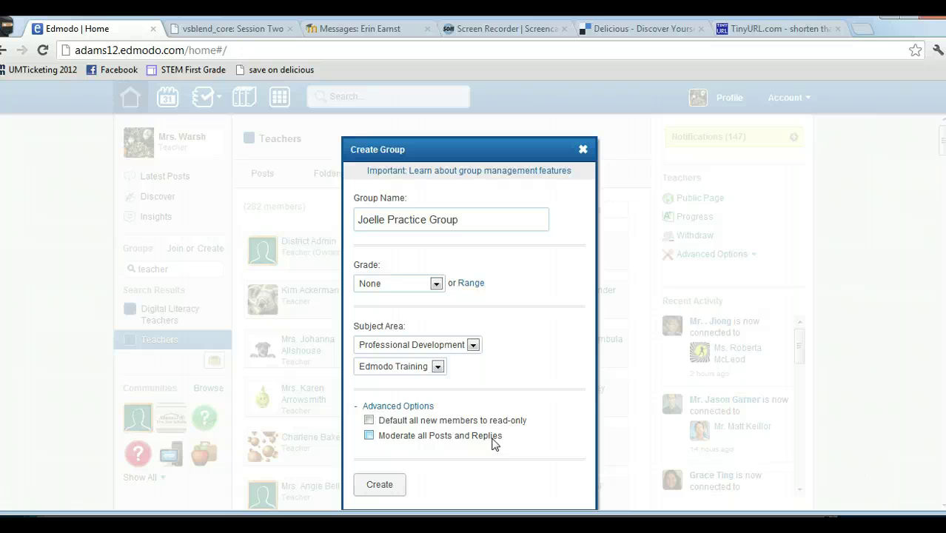
click(368, 436)
click(368, 436)
click(389, 487)
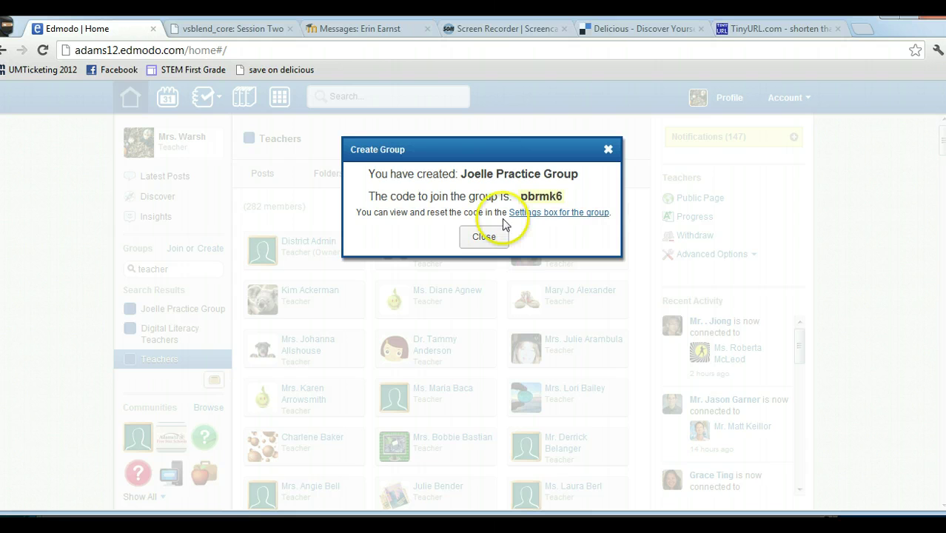
click(486, 237)
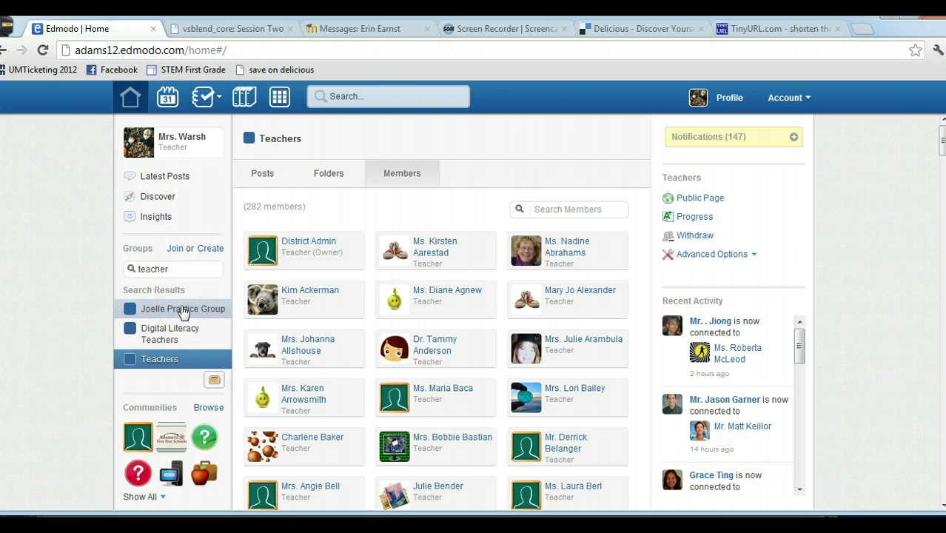
Open the newly created practice group and lock its group code
click(184, 312)
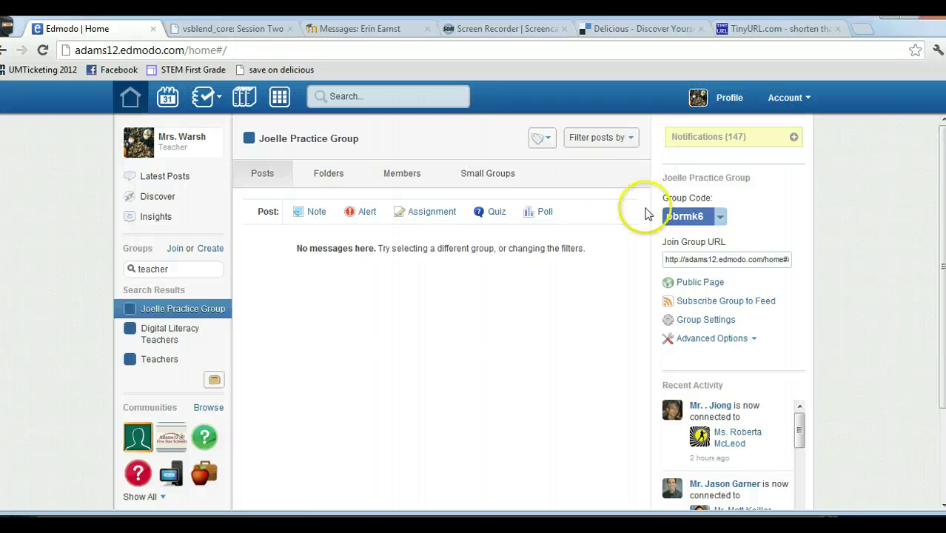
click(721, 218)
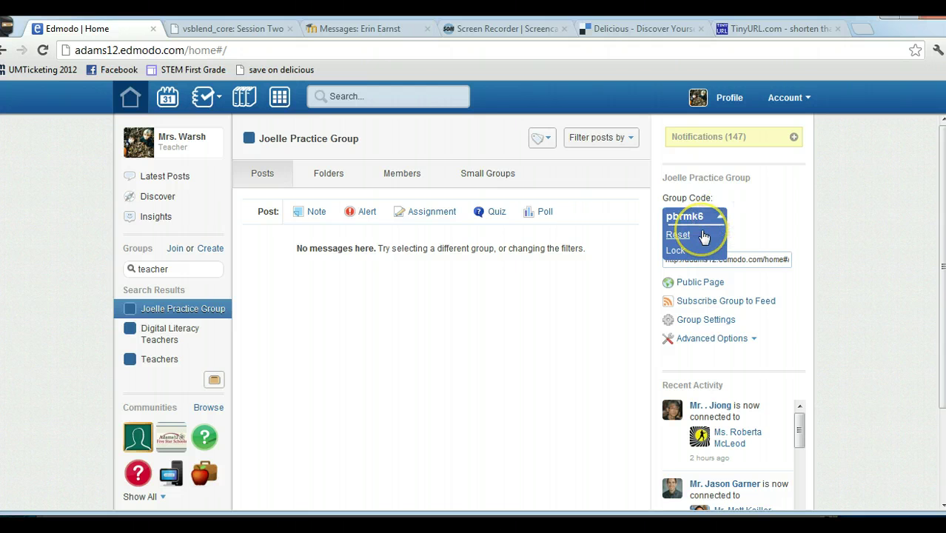
click(675, 250)
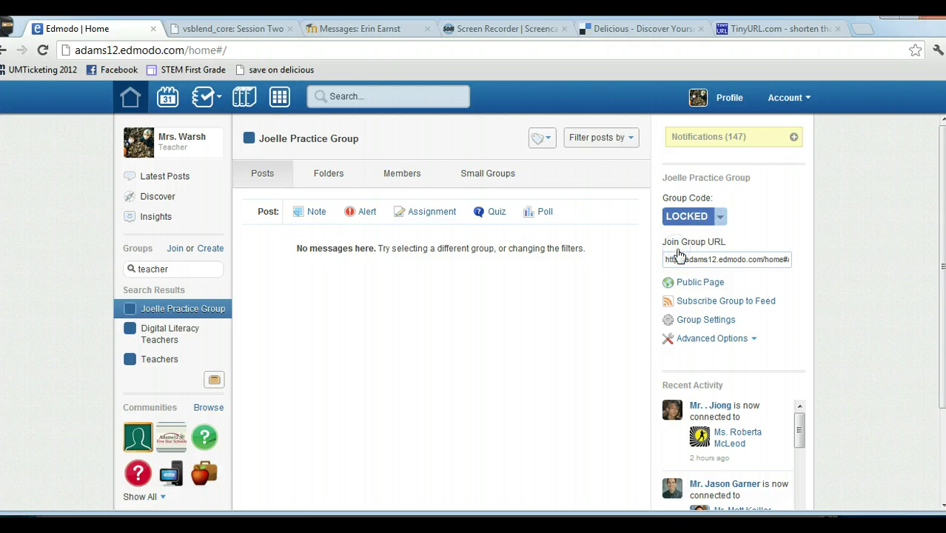
click(695, 258)
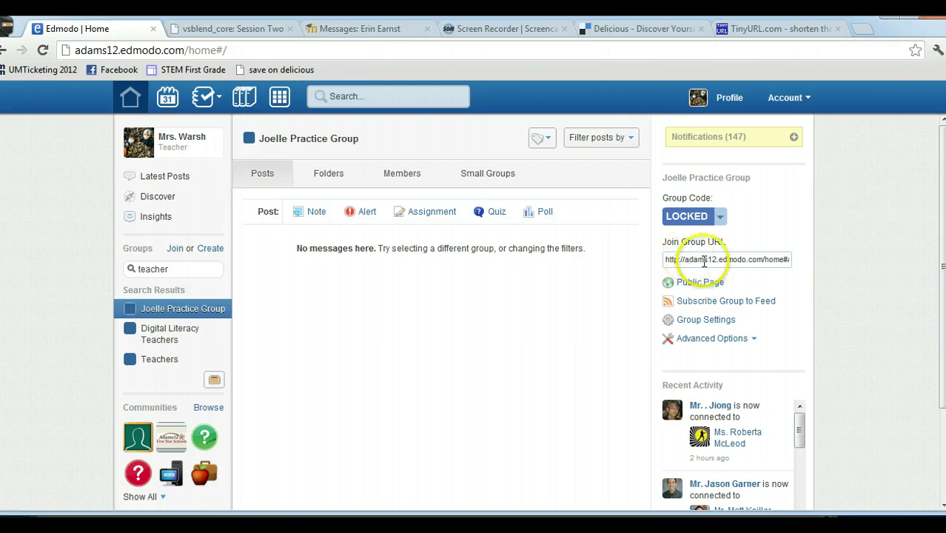
Unlock the practice group's code so that a new join code is issued
click(721, 217)
click(680, 249)
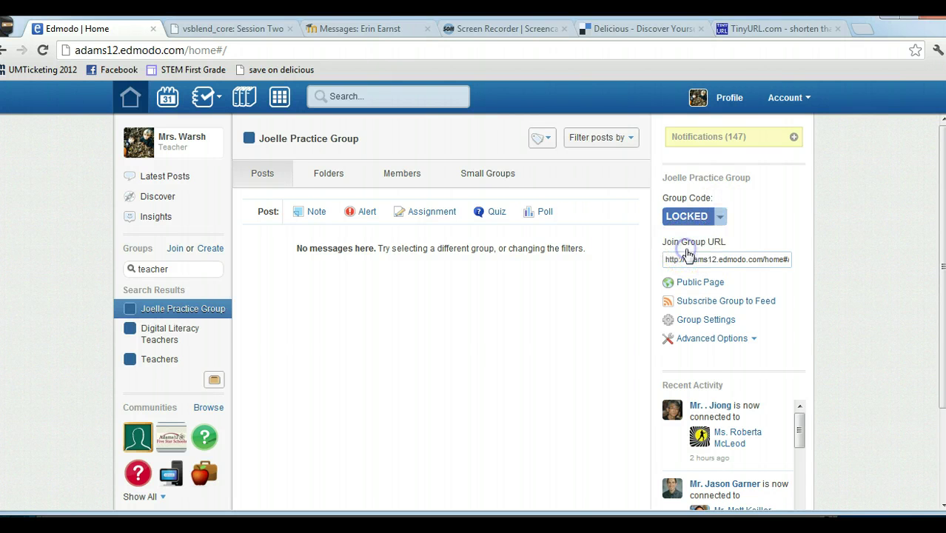
click(680, 215)
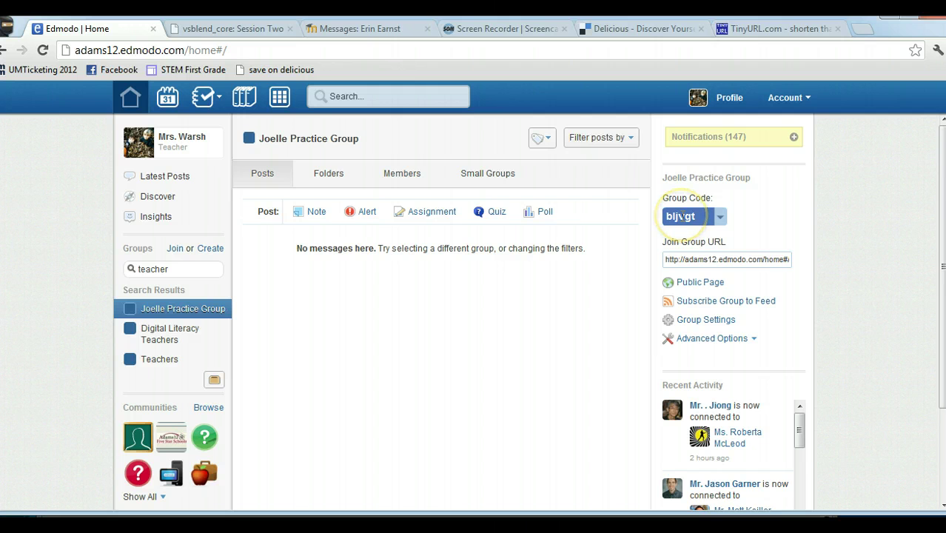
Reset the practice group's code so that a new join code replaces the current one
click(720, 217)
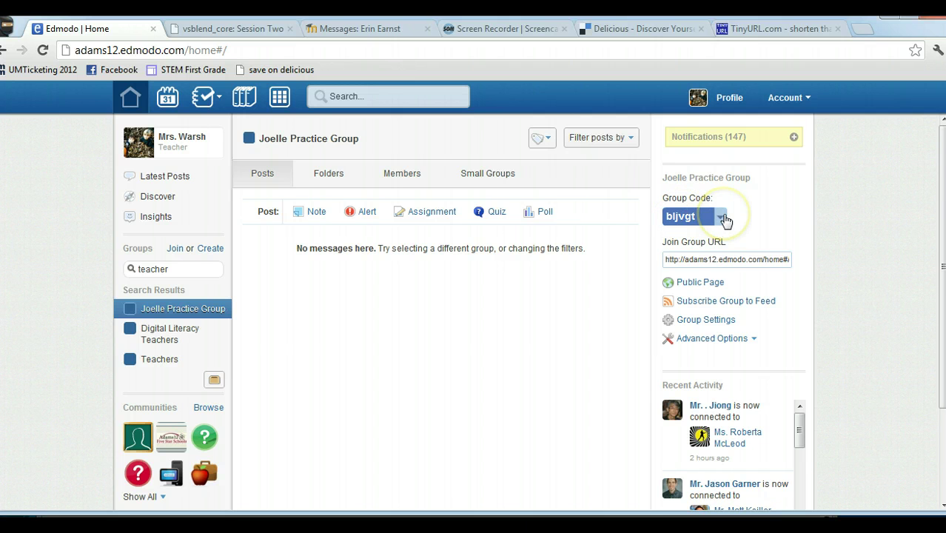
click(721, 218)
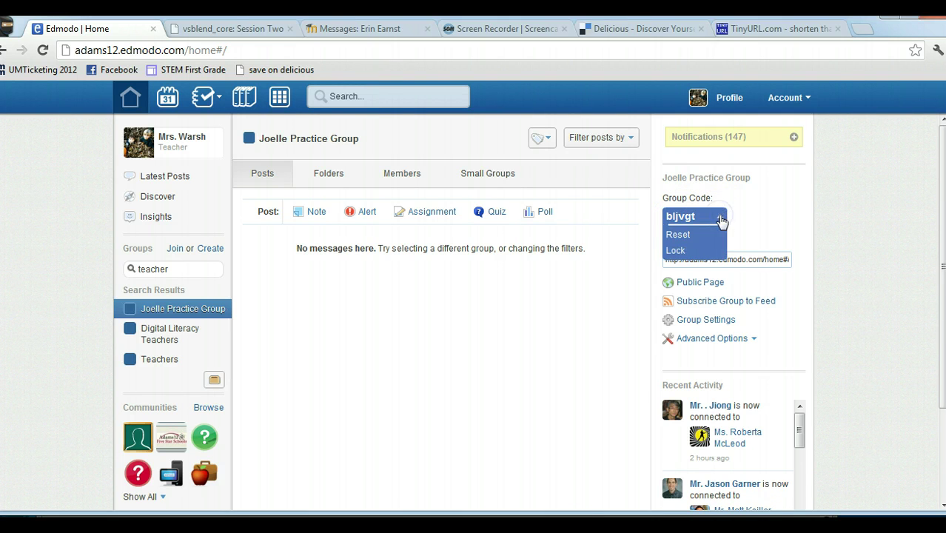
click(685, 234)
drag(729, 205, 707, 213)
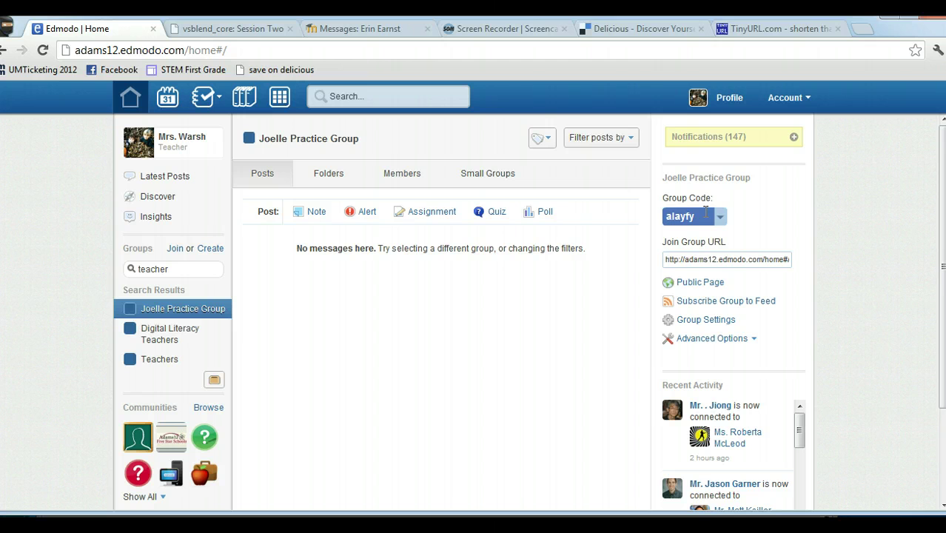
click(717, 215)
Select the practice group's complete Join Group URL and copy it
click(700, 258)
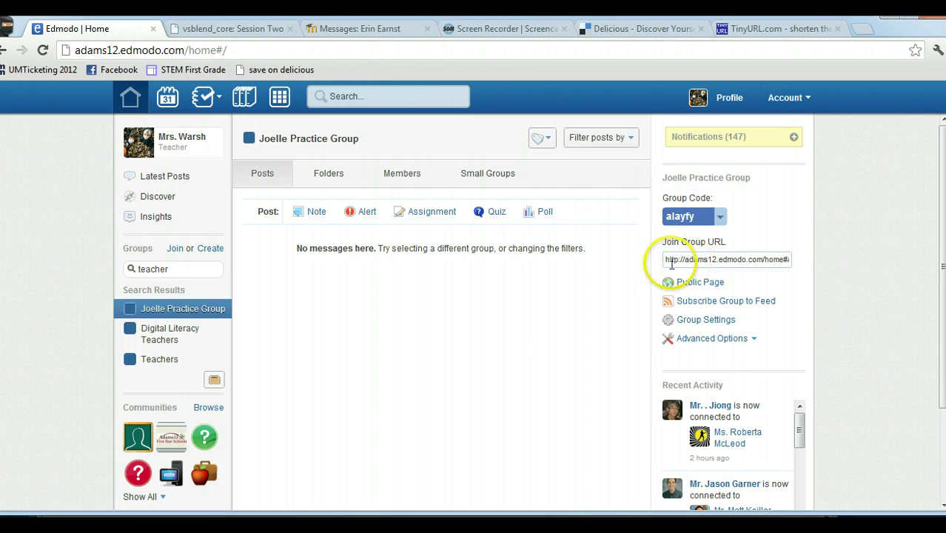
drag(664, 259, 820, 257)
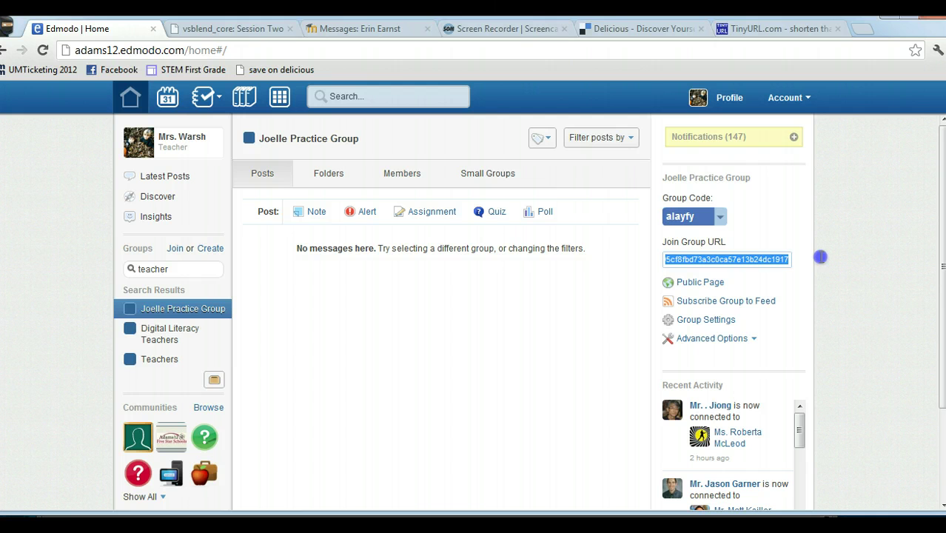
right_click(779, 260)
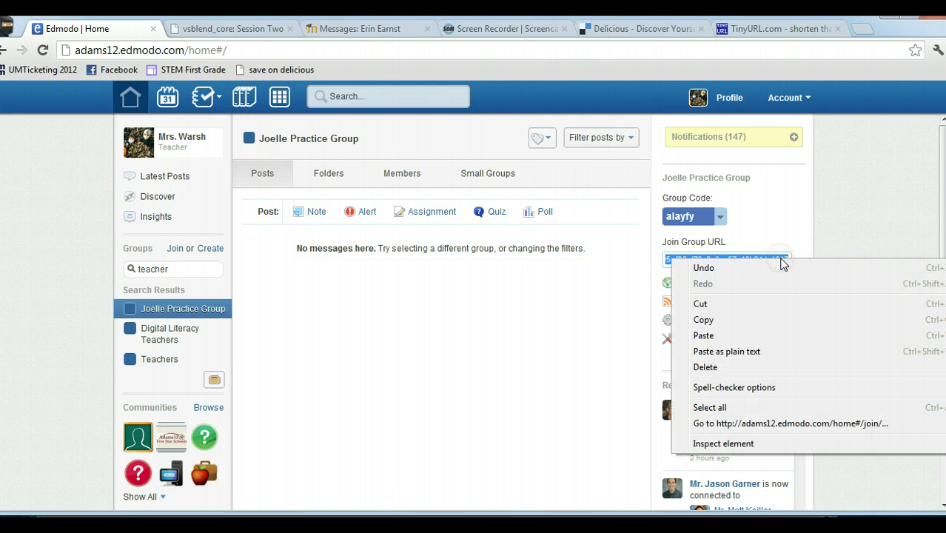
click(753, 319)
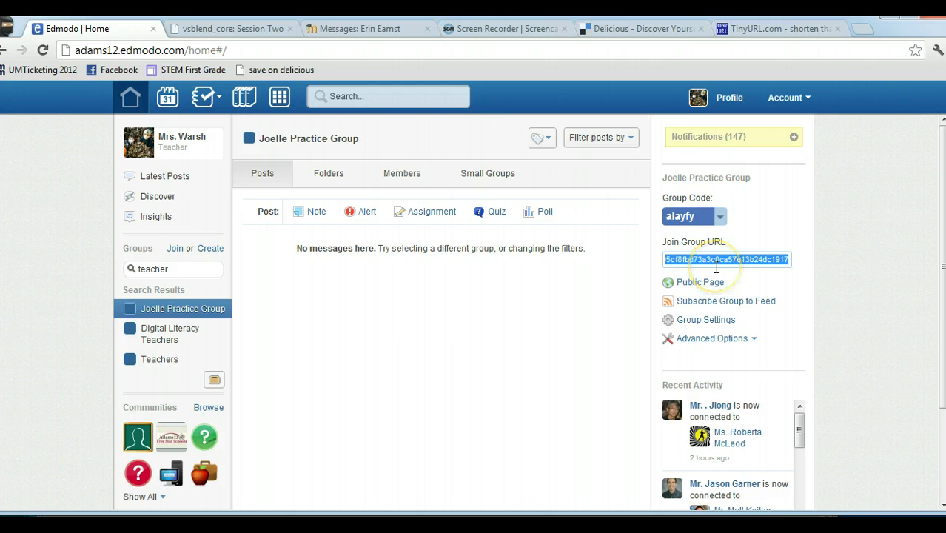
right_click(674, 265)
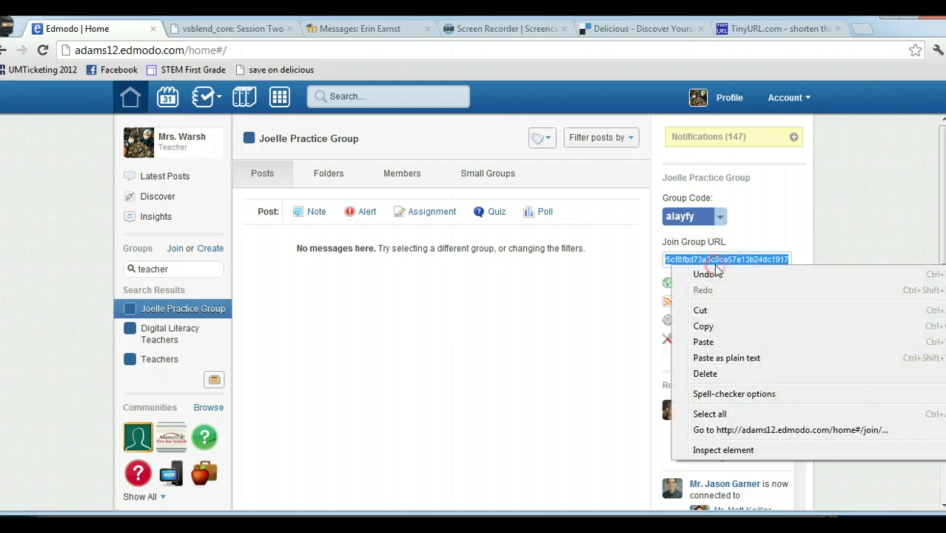
click(717, 326)
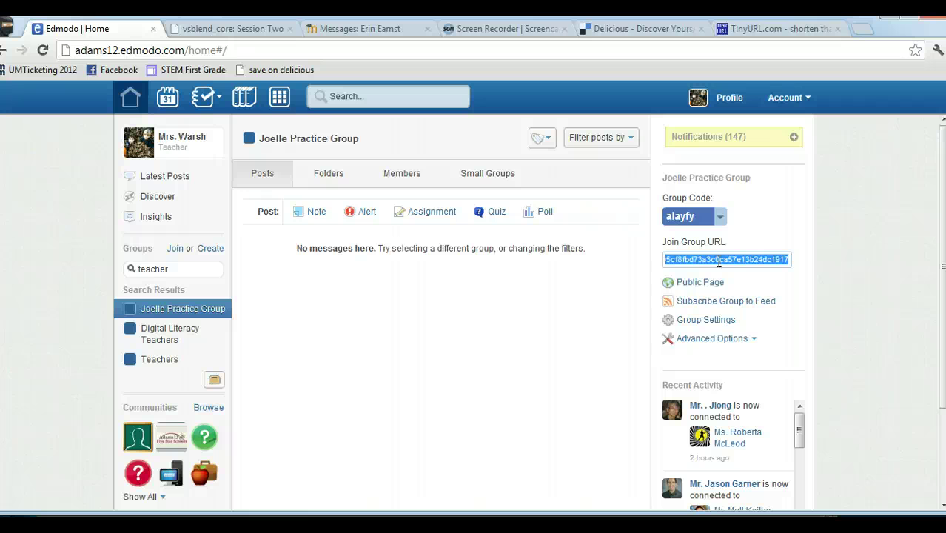
right_click(708, 261)
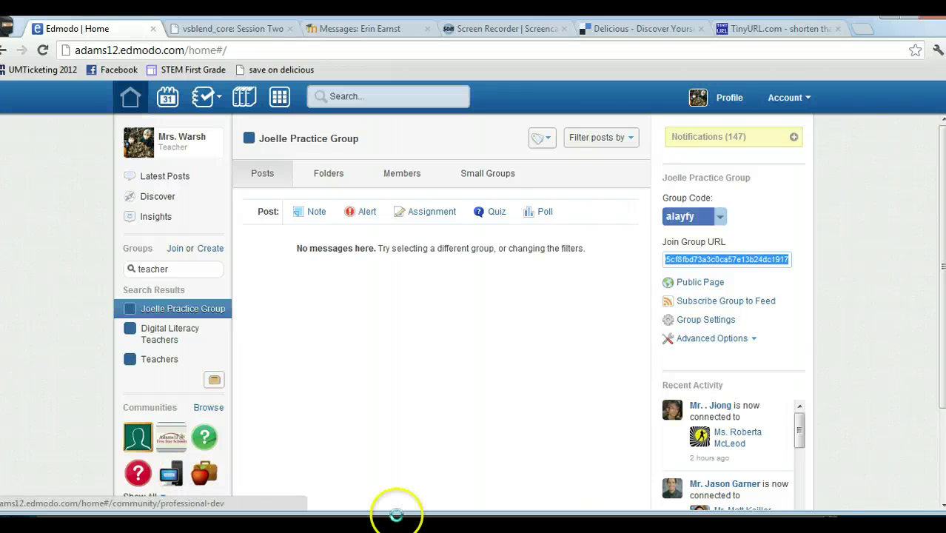
Review the practice group's settings, including its advanced member and moderation options, and save the settings
click(700, 321)
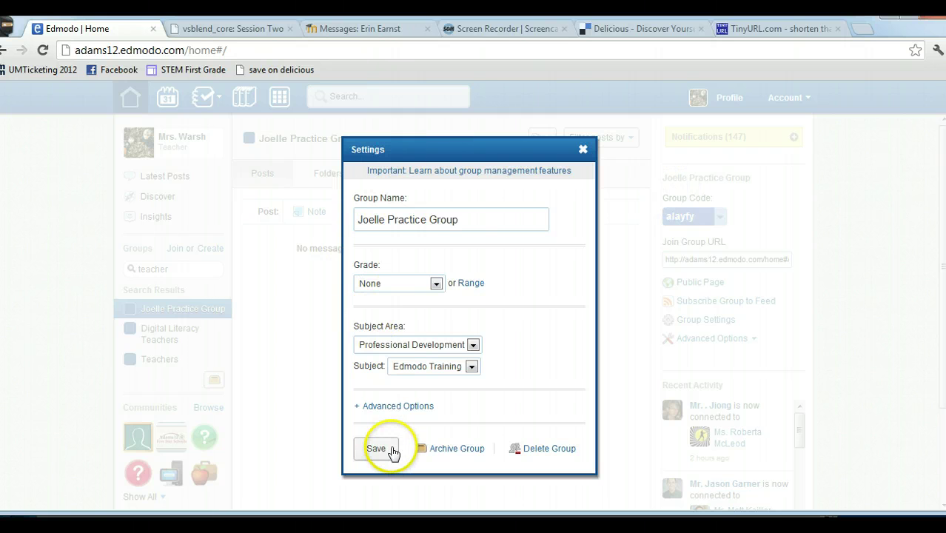
click(401, 409)
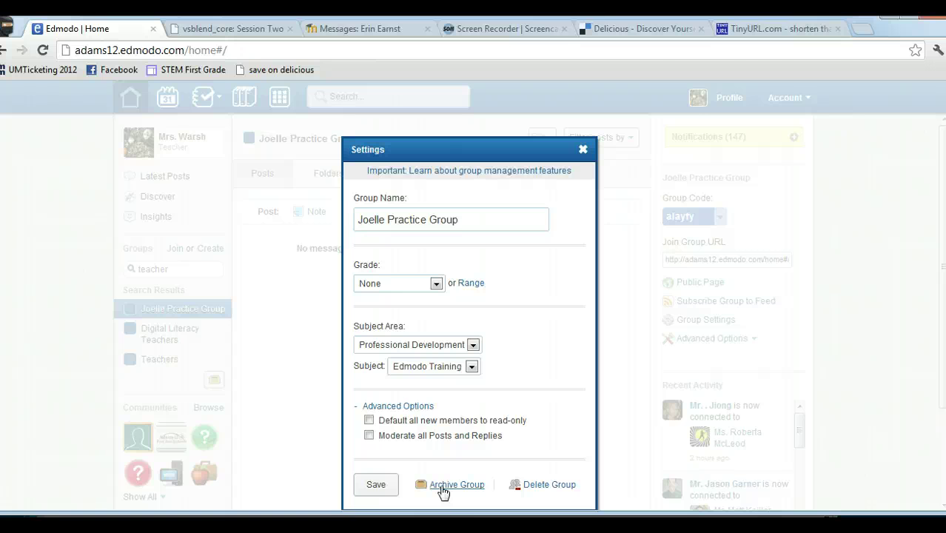
click(376, 484)
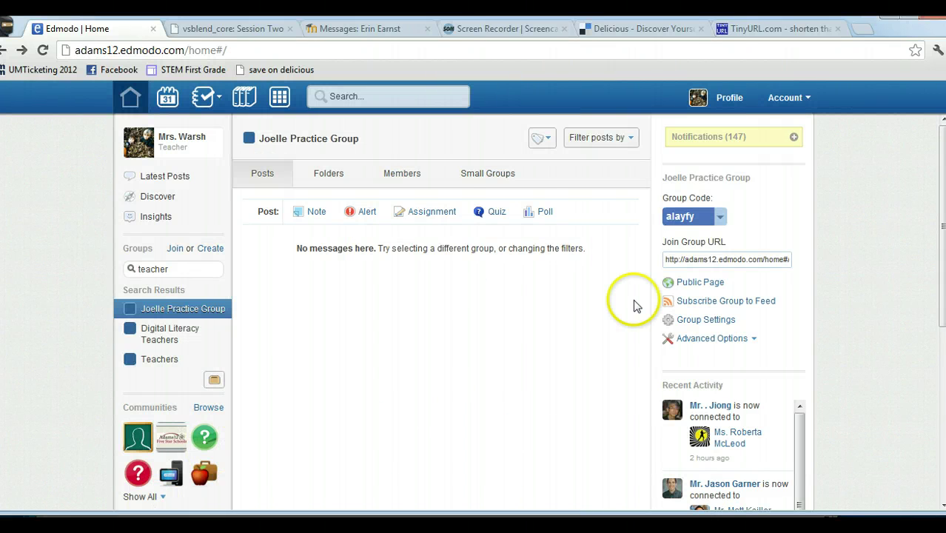
View the practice group's public page and its feed subscription form, returning to the group's posts after each
click(693, 286)
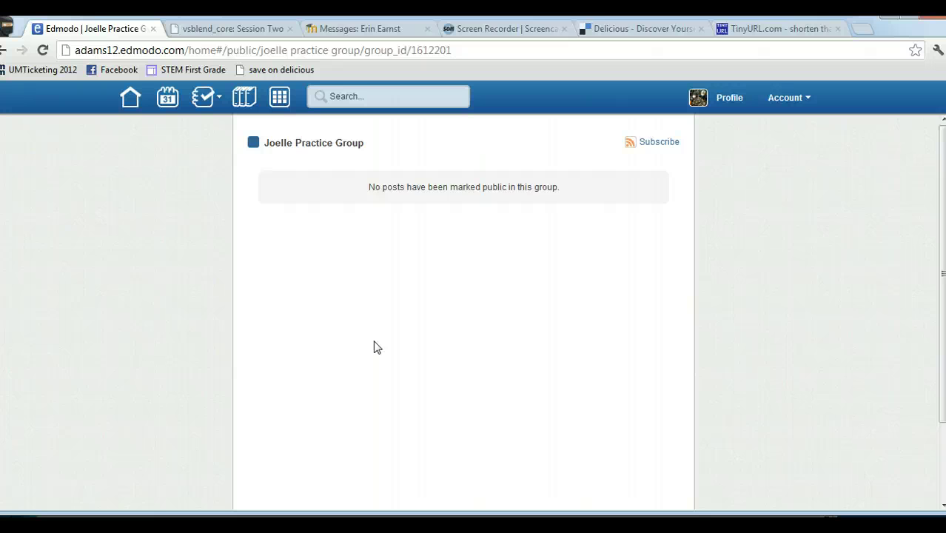
click(4, 50)
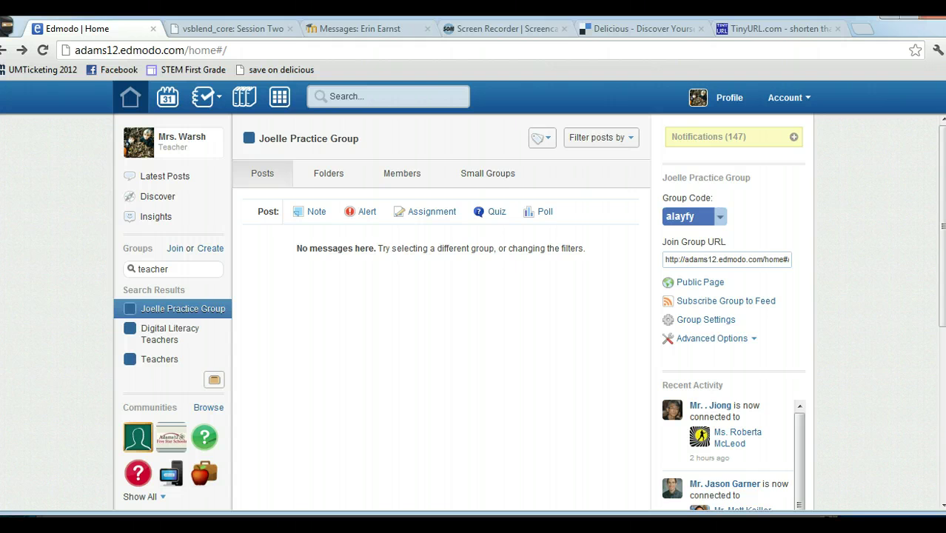
click(680, 304)
click(699, 304)
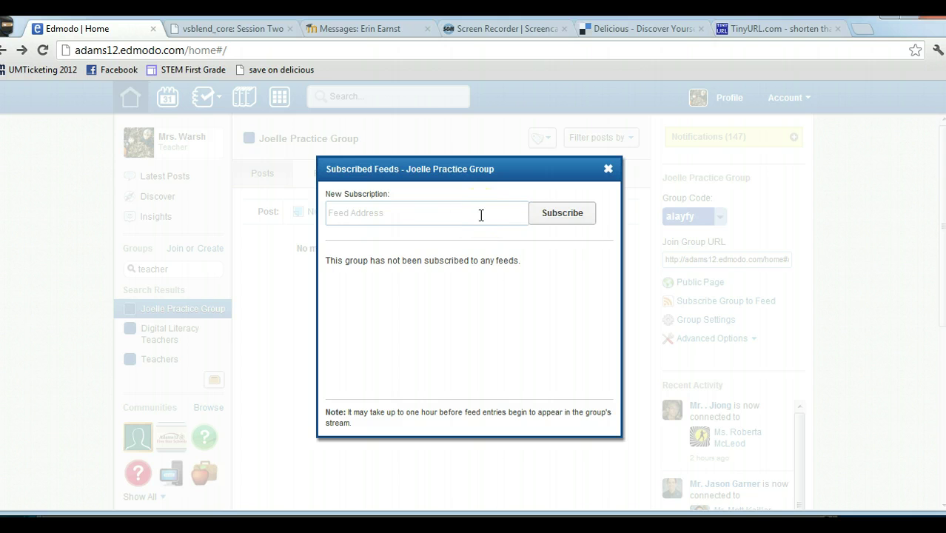
click(608, 171)
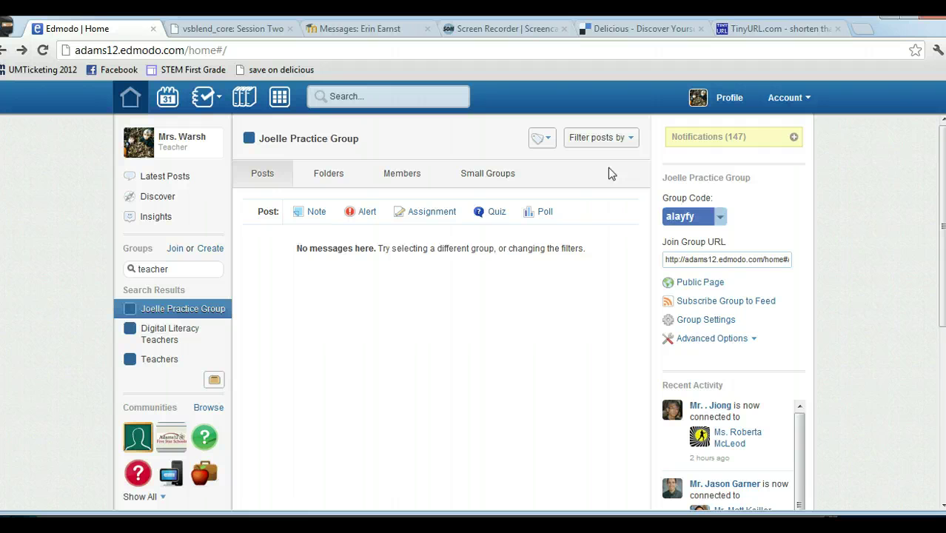
Review the group's advanced display and notification options, leaving Show in Latest Posts and Send Notifications on
click(697, 342)
click(697, 342)
click(694, 380)
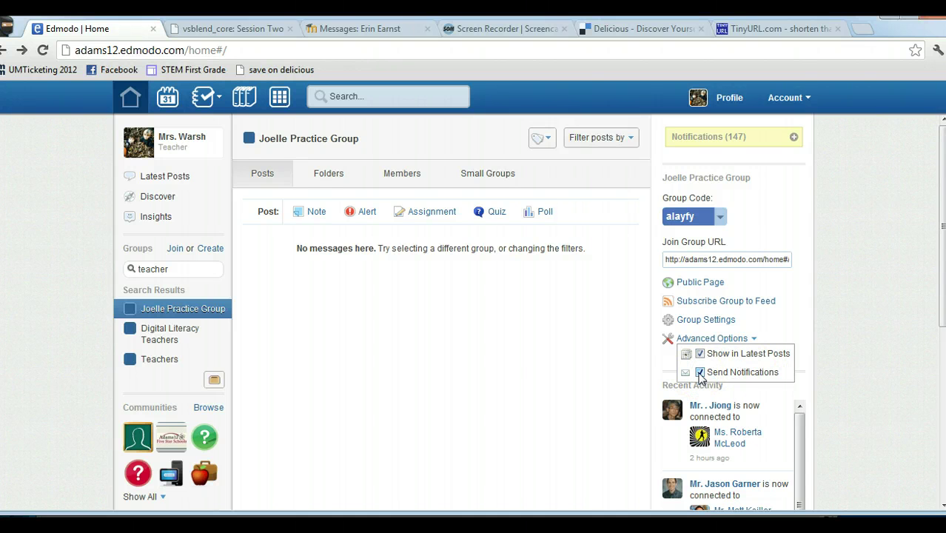
click(699, 373)
click(700, 374)
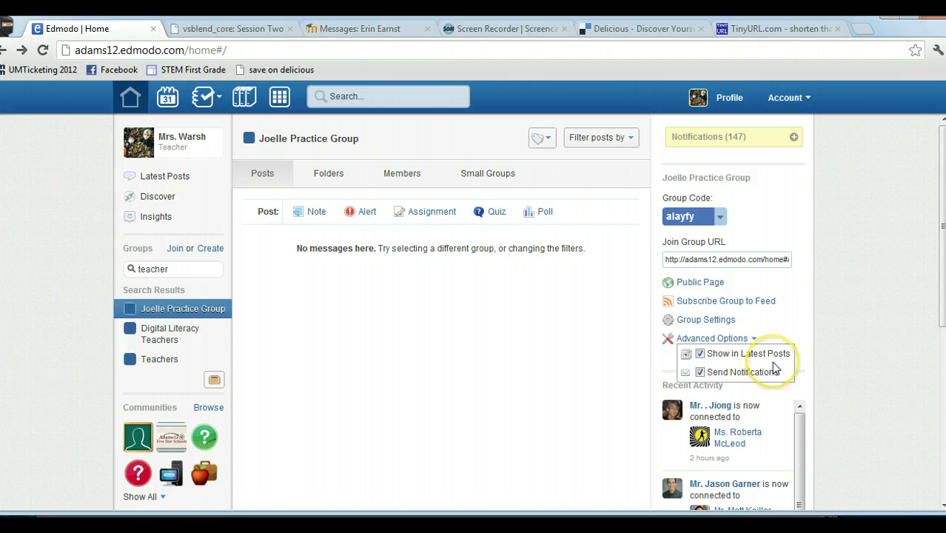
click(731, 370)
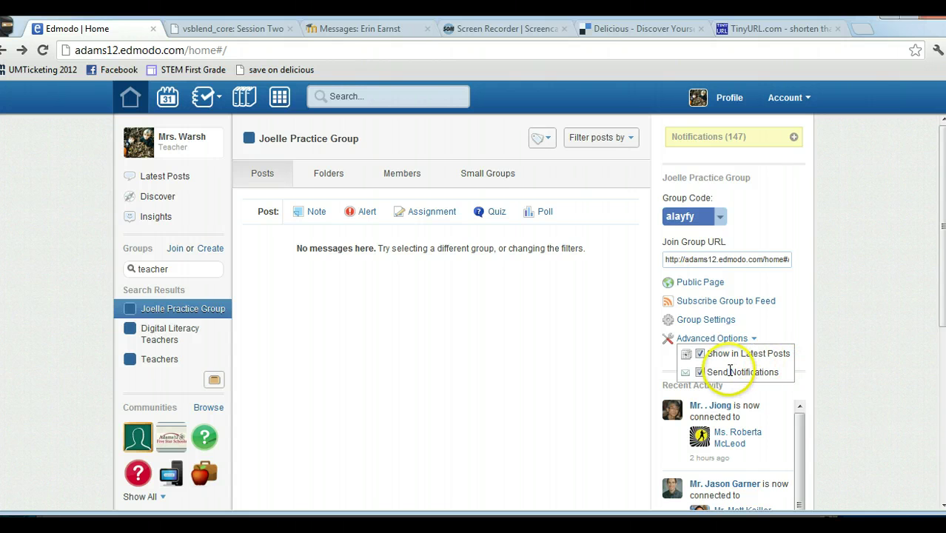
click(698, 358)
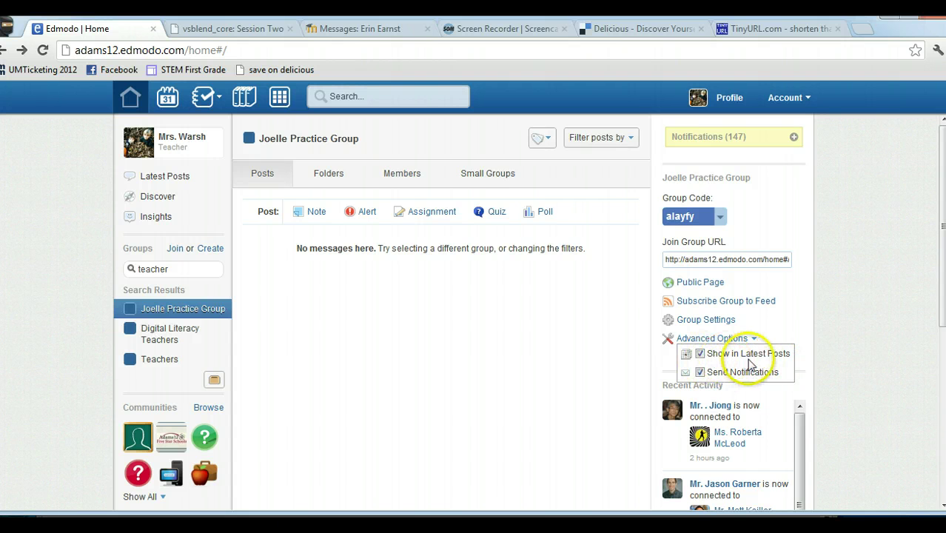
click(626, 355)
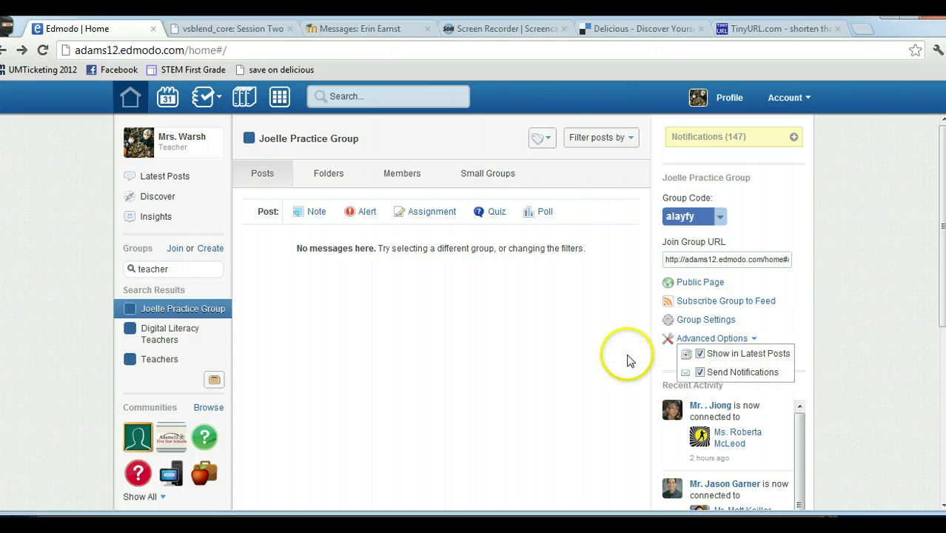